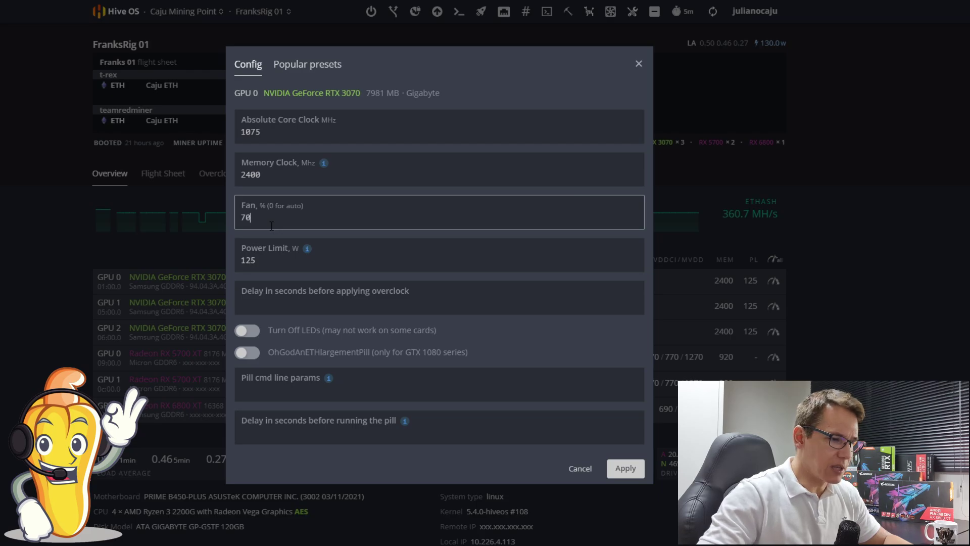
Leave GPU 0's overclock settings and review the default Nvidia overclocking configuration for all cards without saving.
click(580, 470)
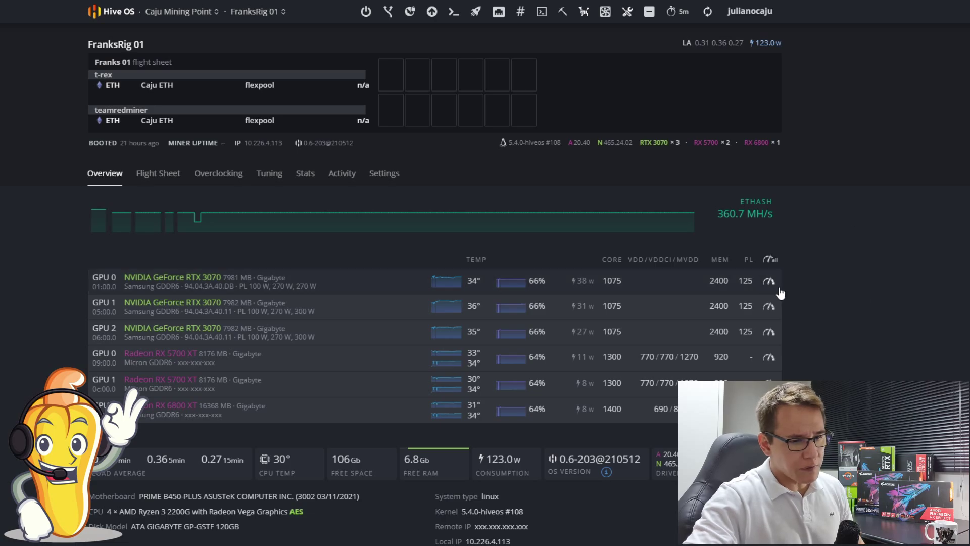
click(770, 260)
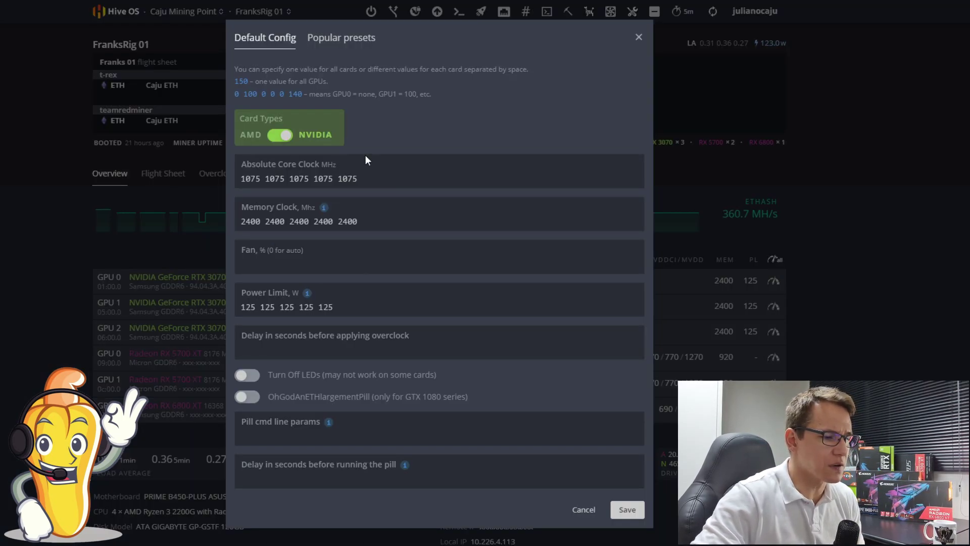
click(638, 36)
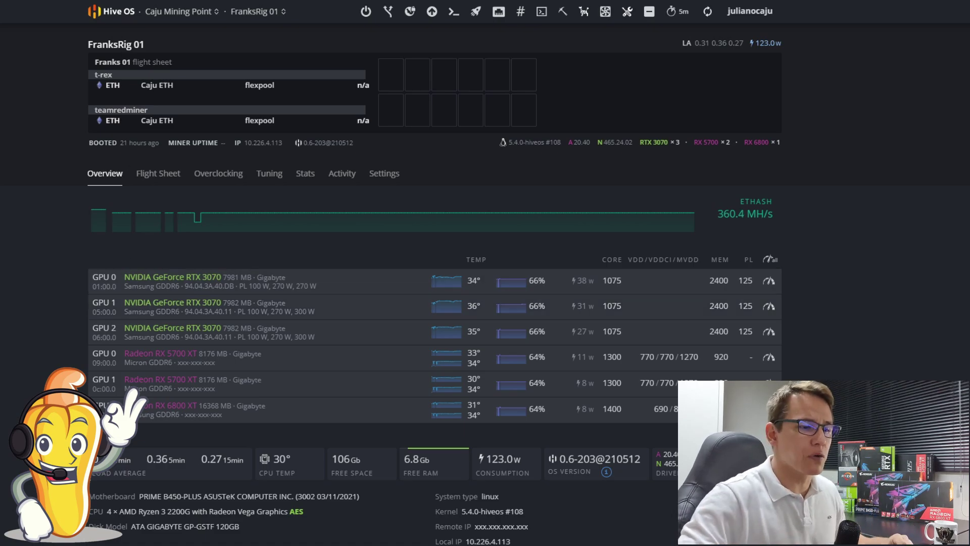
Set the critical temperature in the rig's AutoFan settings to 62 °C.
click(606, 13)
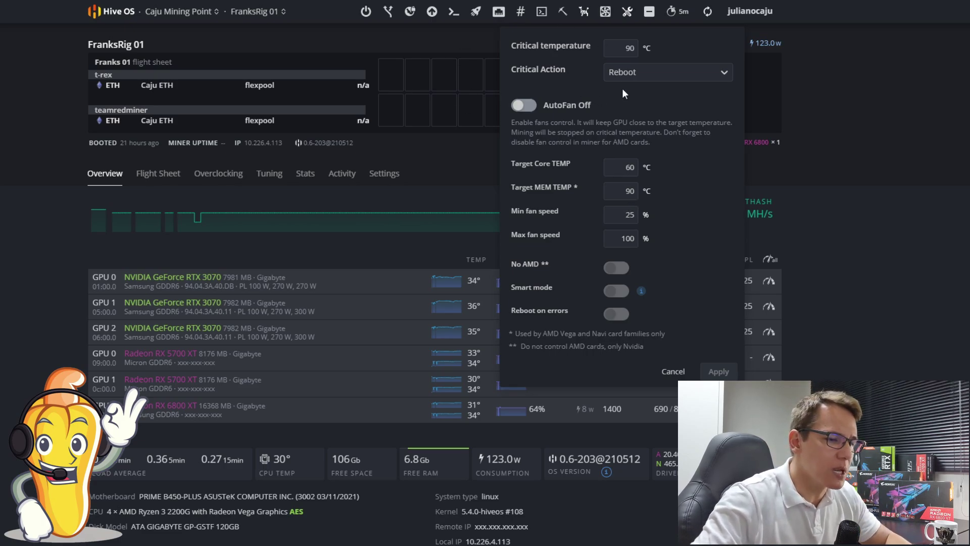
double_click(623, 48)
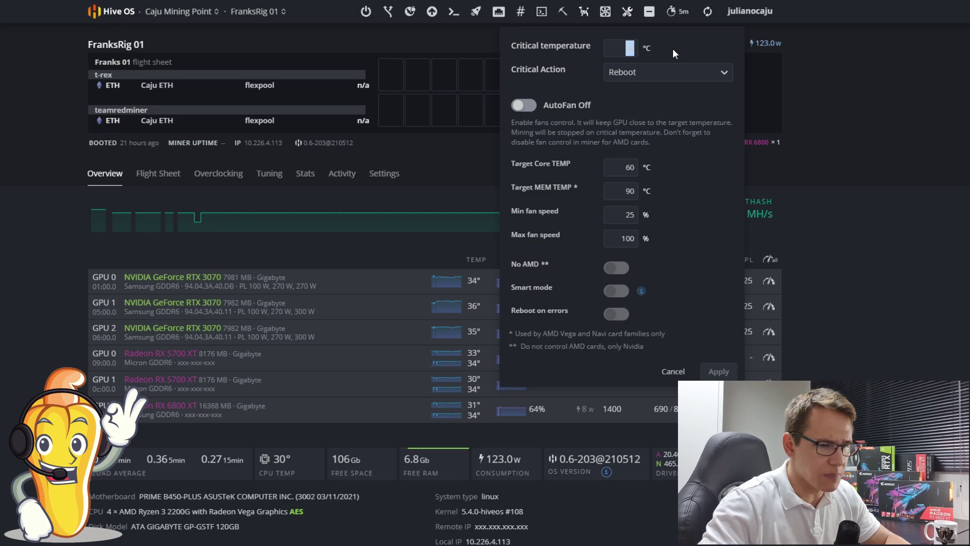
text(62)
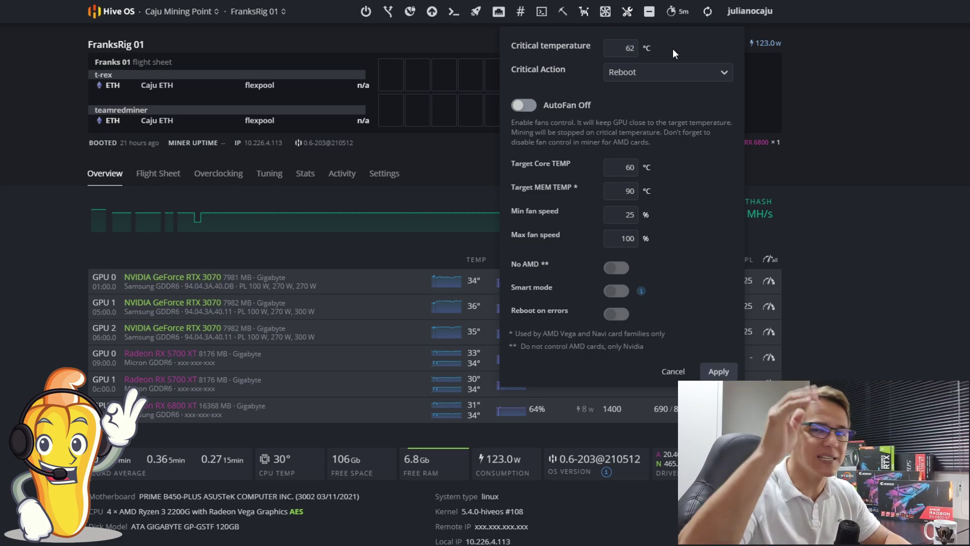
Try Stop Miner as the critical action in the AutoFan settings, then return it to Reboot.
click(672, 73)
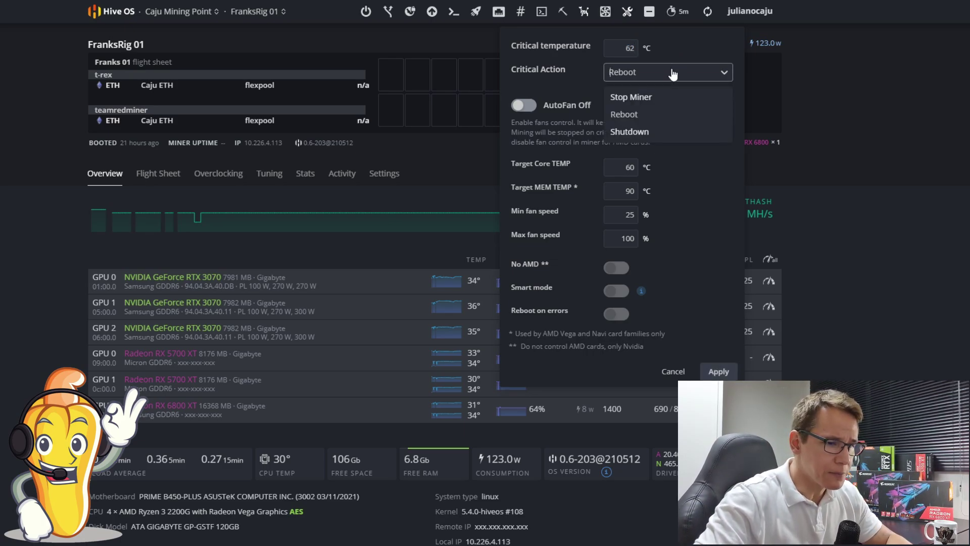
click(672, 73)
click(668, 73)
click(667, 98)
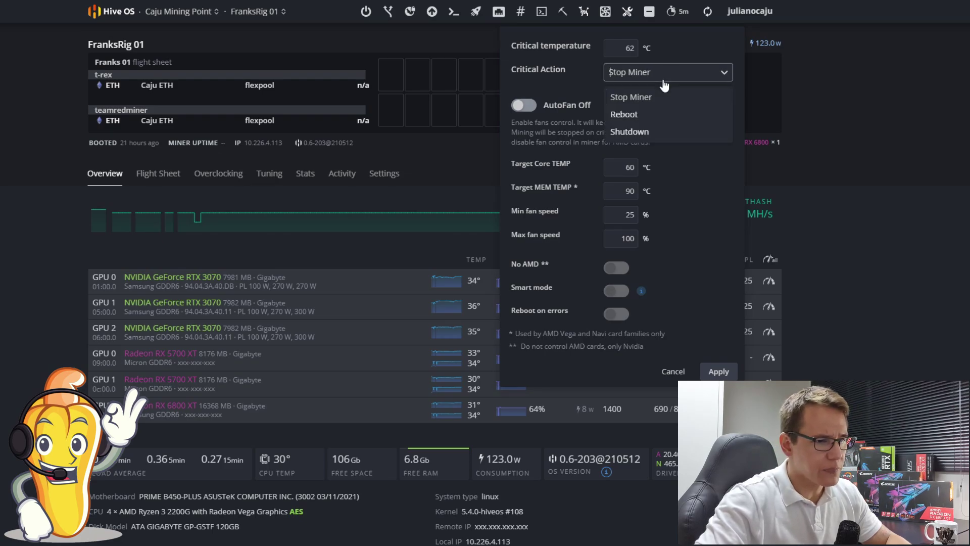
click(657, 109)
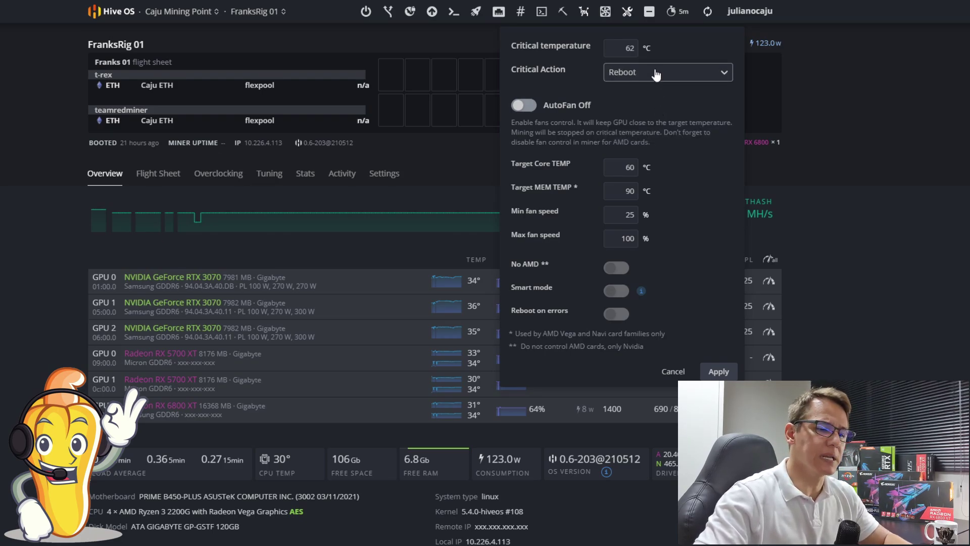
click(656, 74)
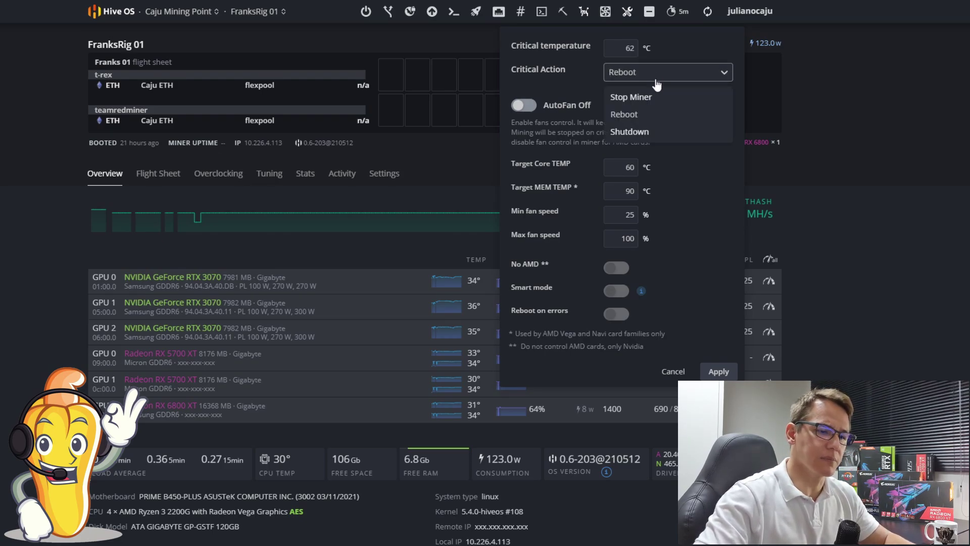
click(644, 114)
Enable AutoFan with a target core temperature of 55 °C and a target memory temperature of 86 °C.
click(523, 105)
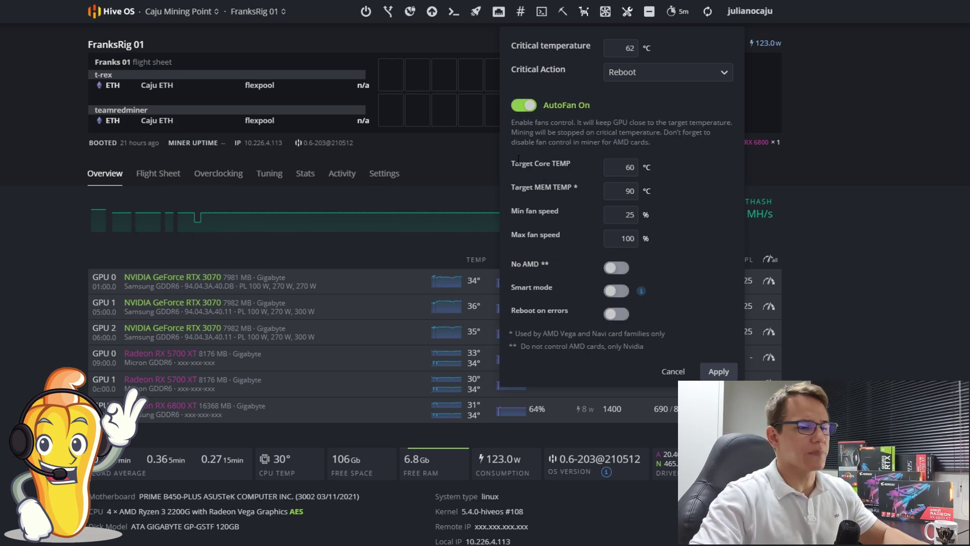
drag(510, 163, 555, 169)
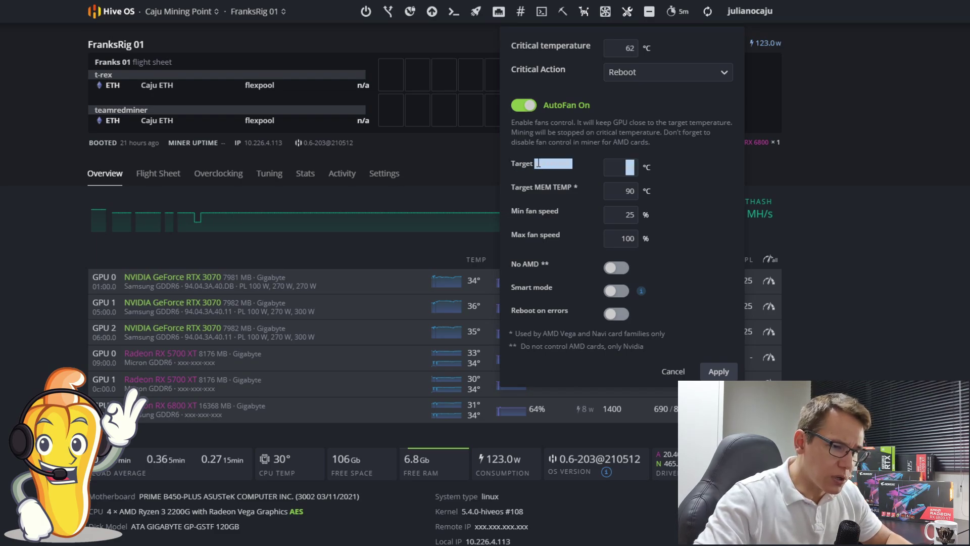
click(553, 169)
double_click(617, 163)
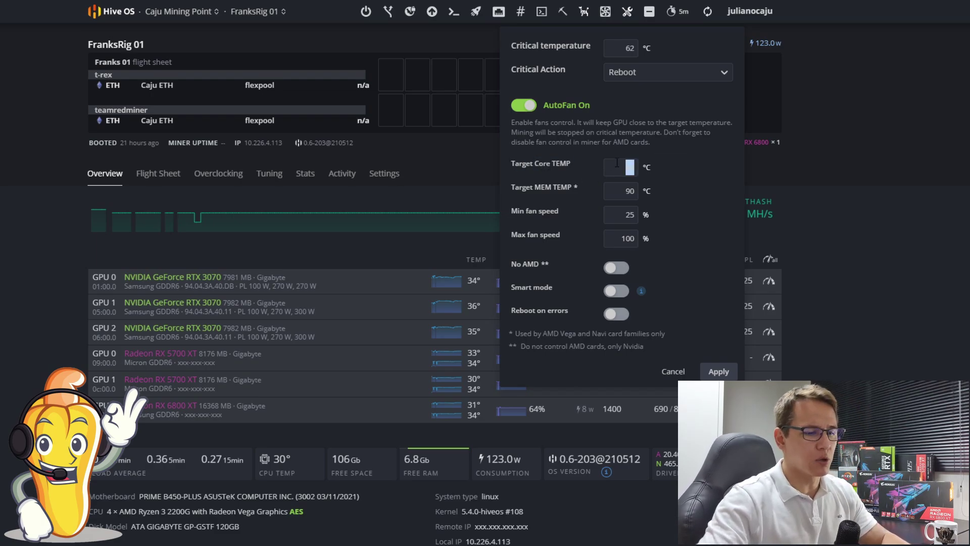
text(55)
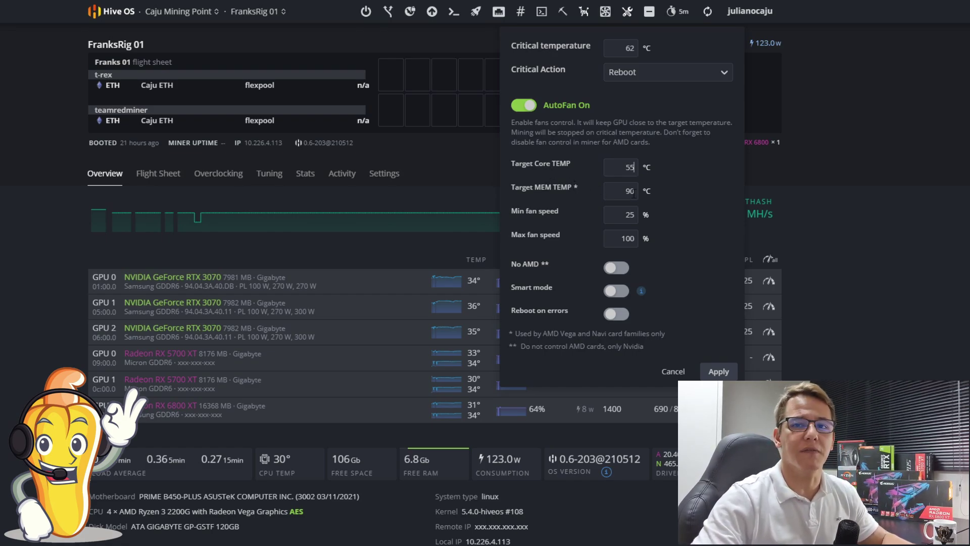
double_click(631, 192)
text(86)
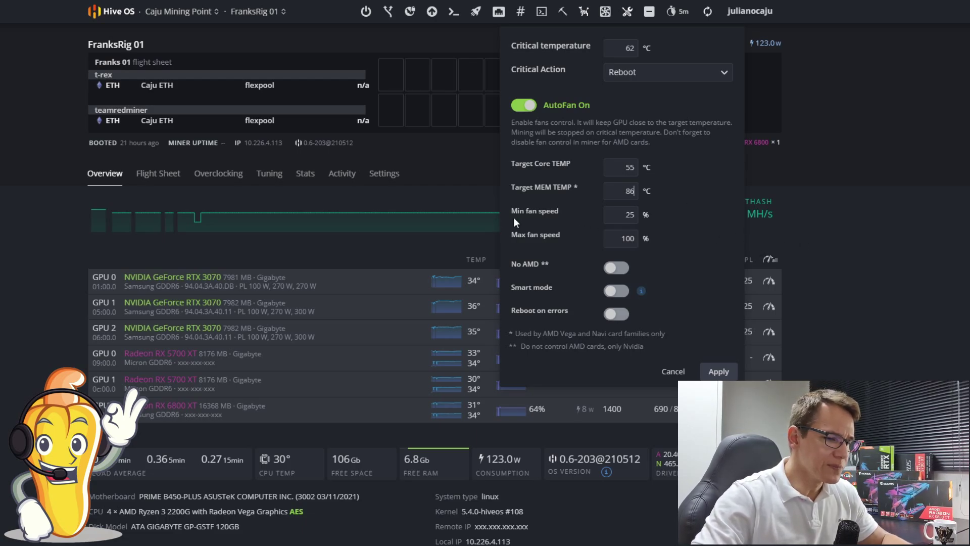
Set the minimum fan speed to 65%, enable Reboot on errors, and apply the AutoFan settings.
double_click(611, 215)
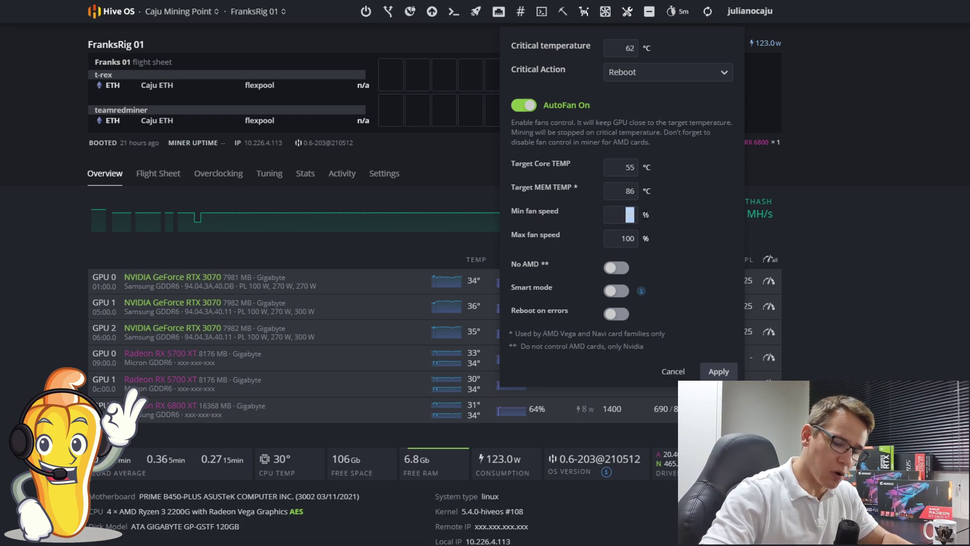
text(65)
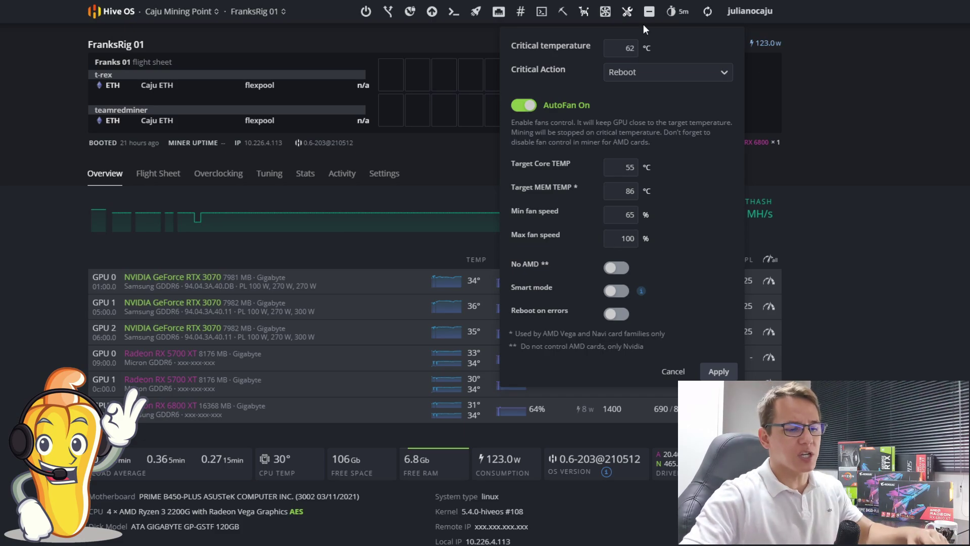
click(616, 313)
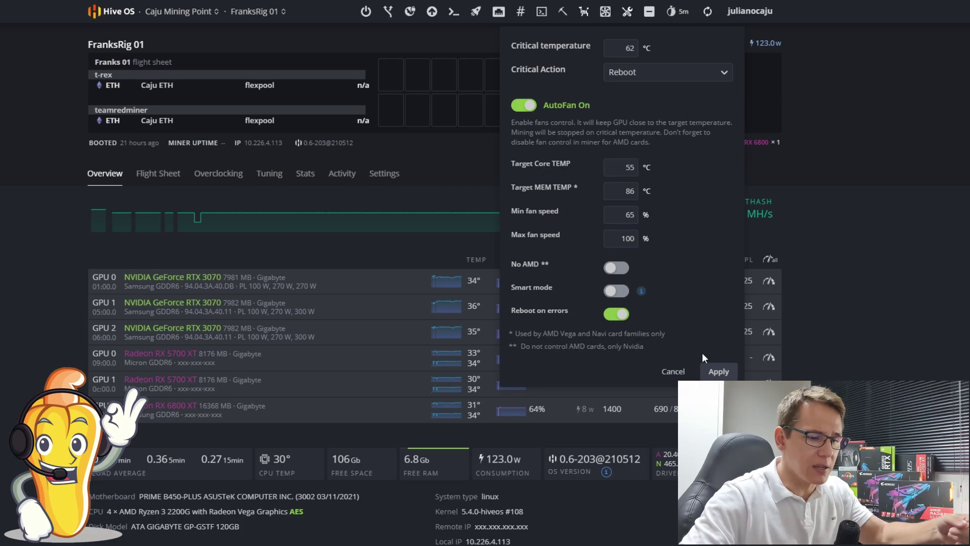
click(717, 371)
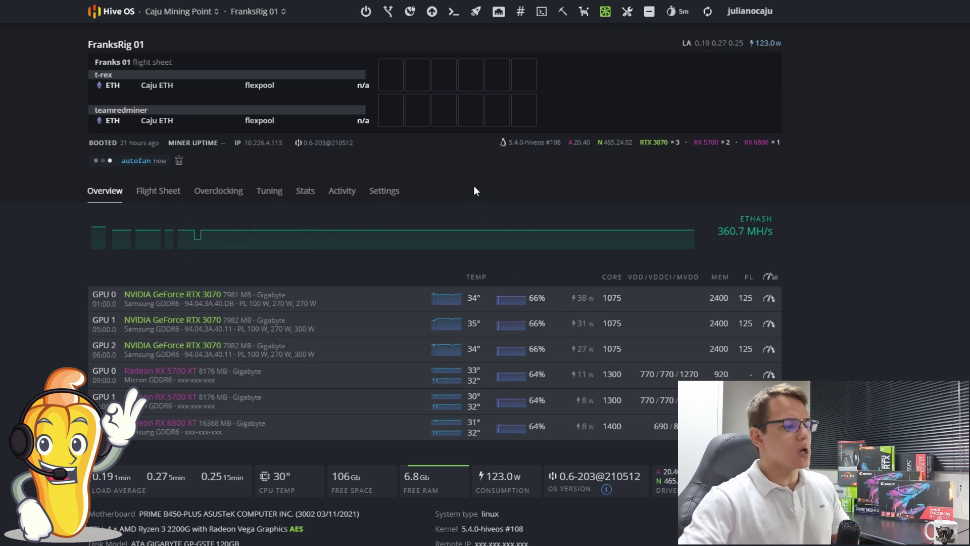
Restart the miner on the rig and clear the rig's command messages.
click(563, 12)
click(609, 160)
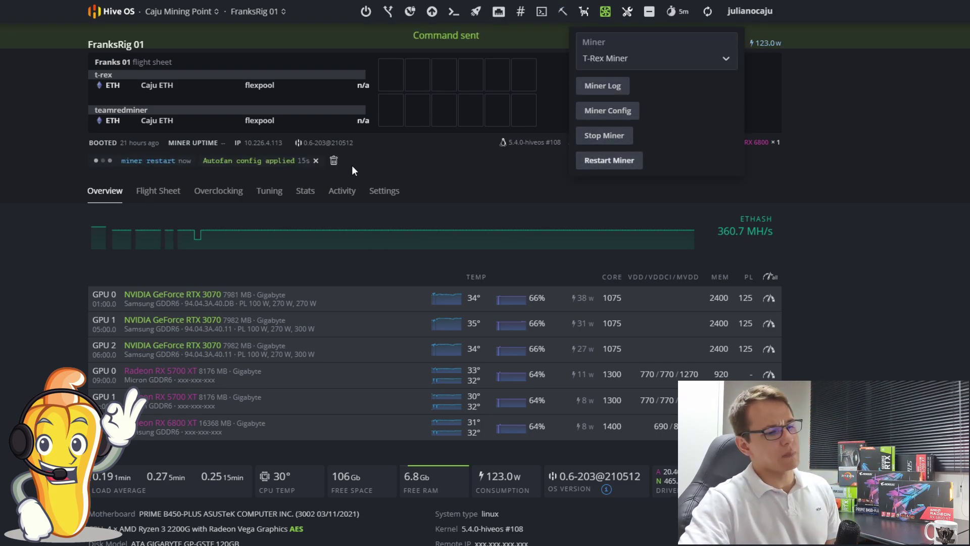
click(334, 161)
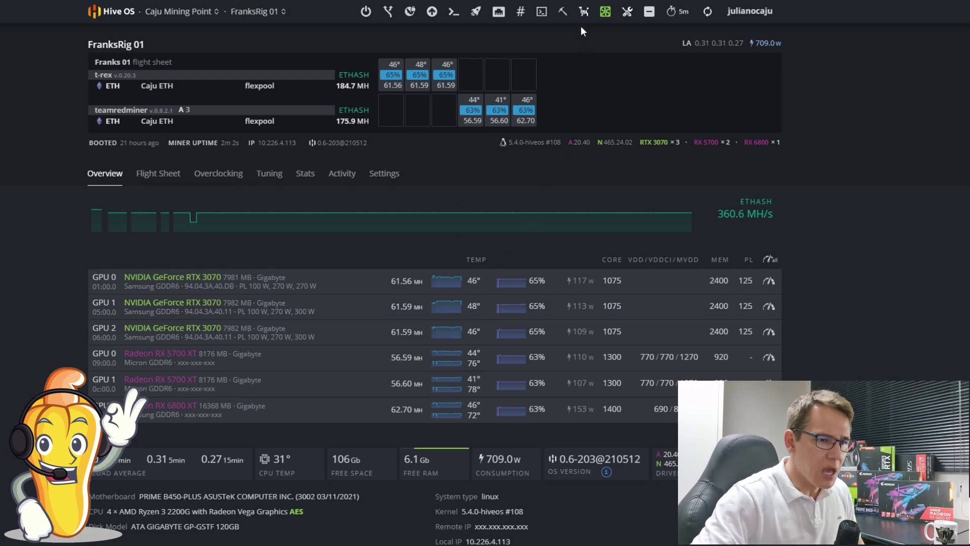
click(584, 12)
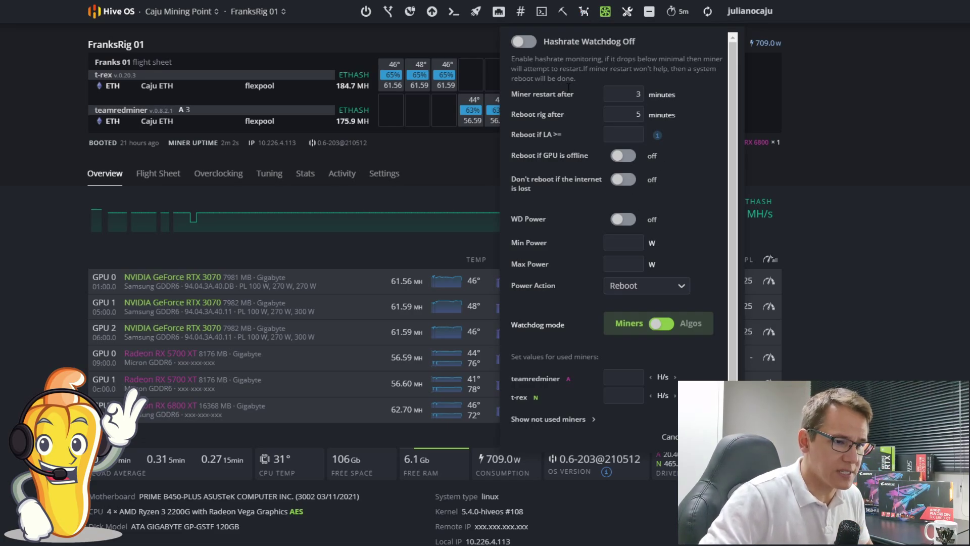
click(526, 41)
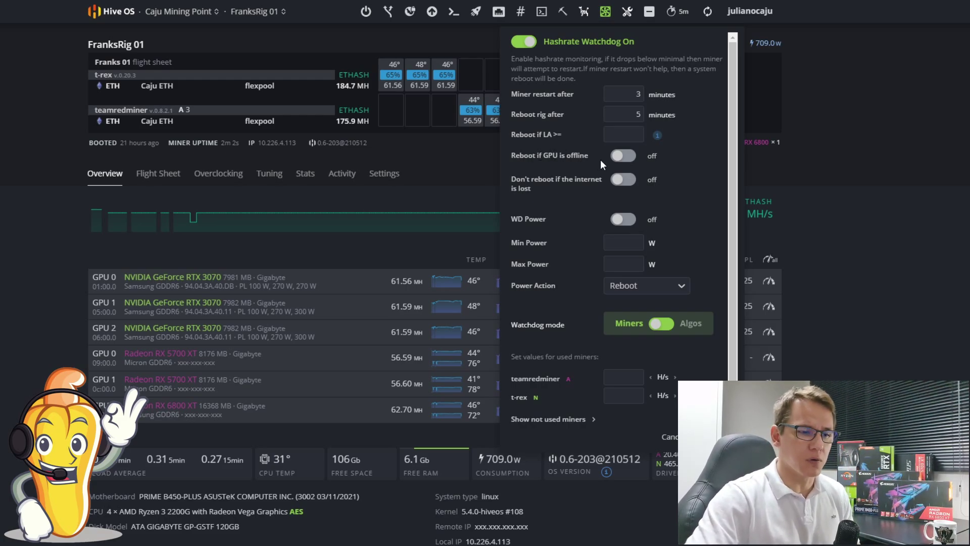
click(623, 158)
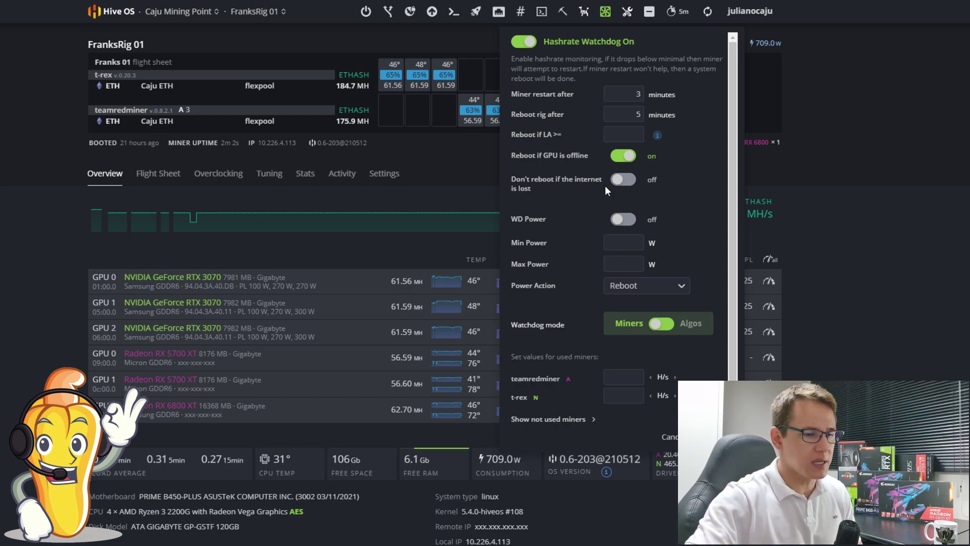
scroll(560, 168, down, 1)
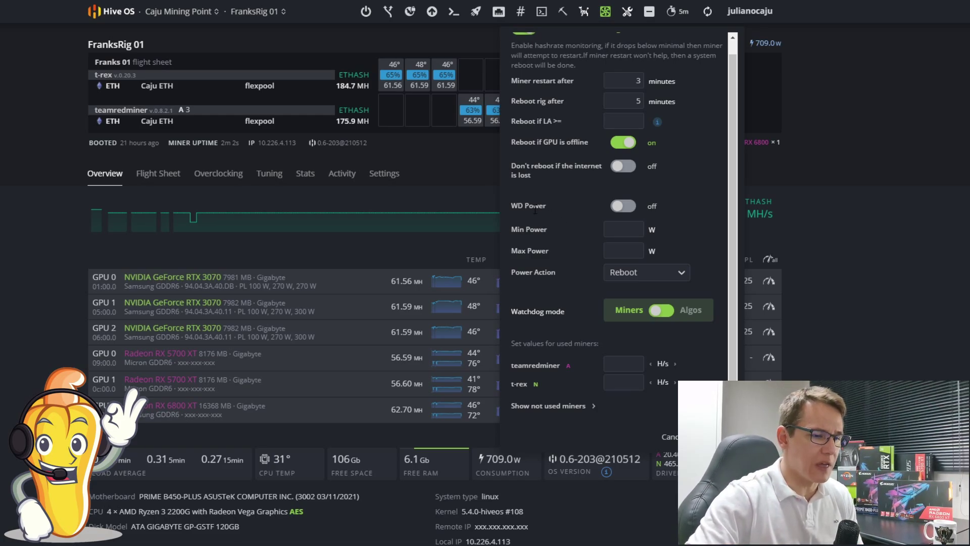
click(622, 206)
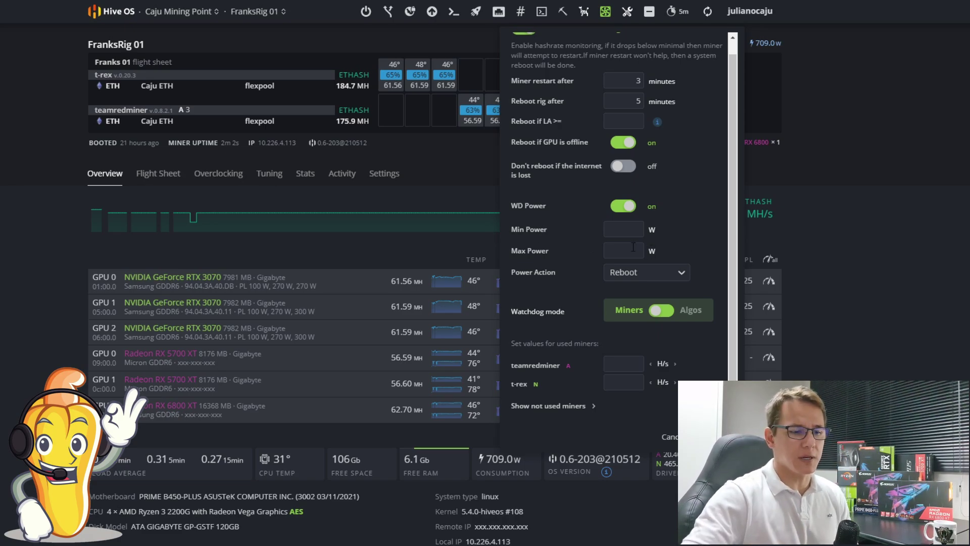
click(585, 14)
click(585, 14)
click(584, 14)
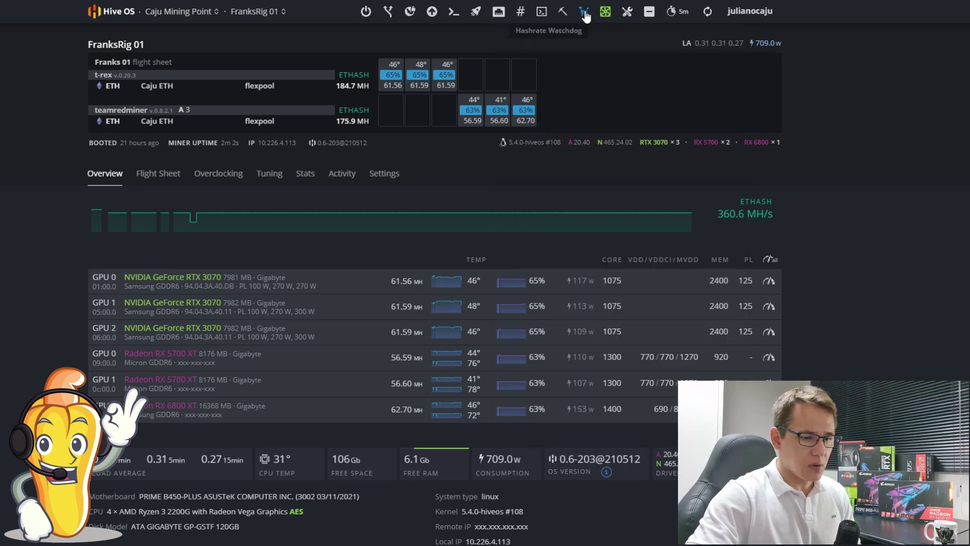
Set the Hashrate Watchdog's minimum power to 660 W and maximum power to 725 W, keeping Reboot as the power action.
click(585, 14)
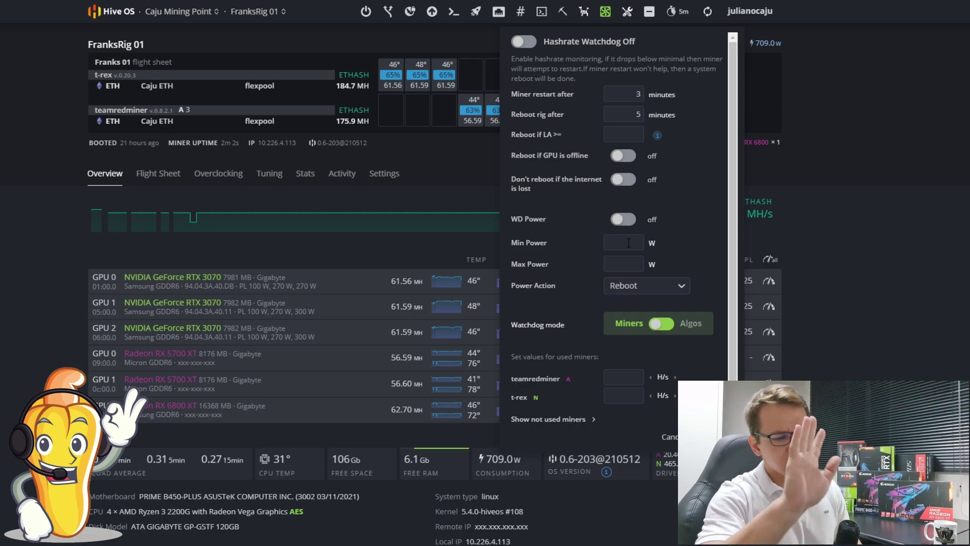
text(650)
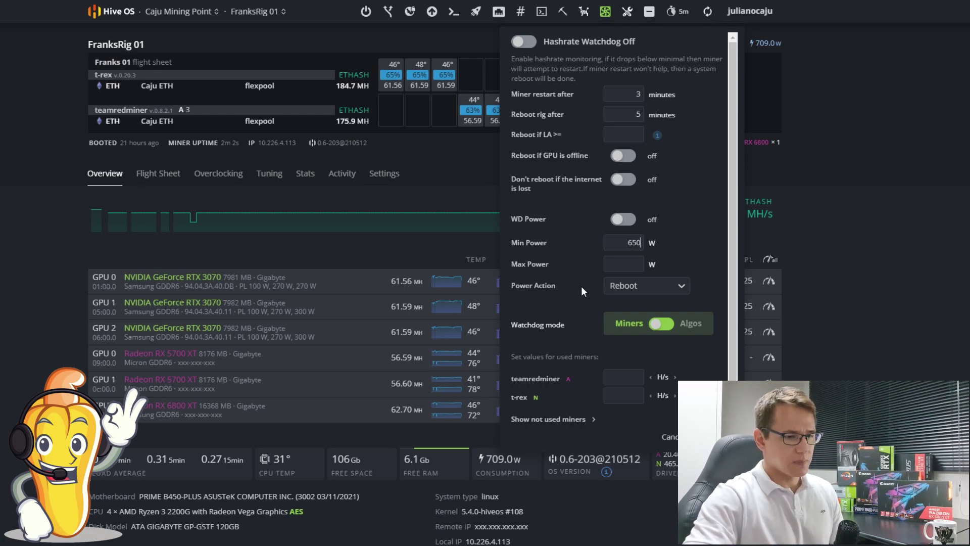
click(627, 257)
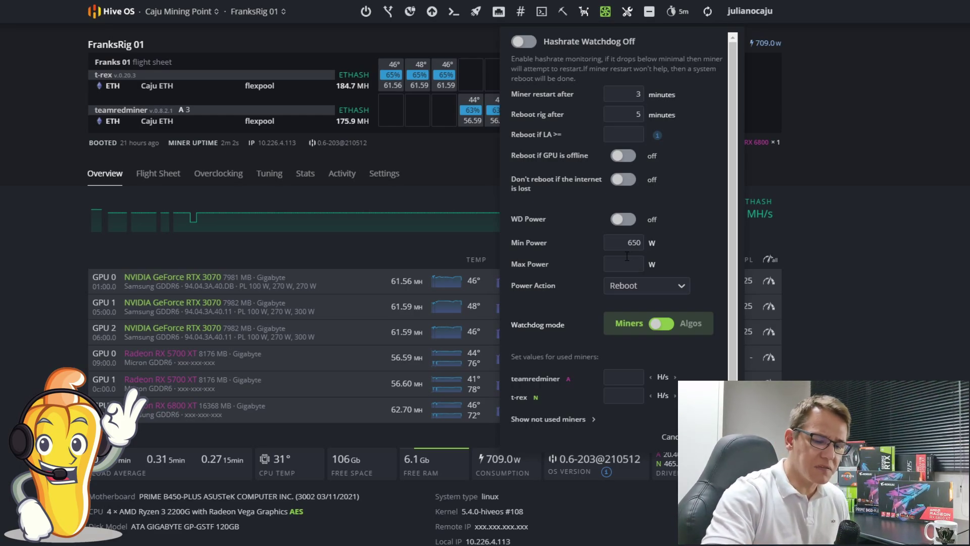
text(725)
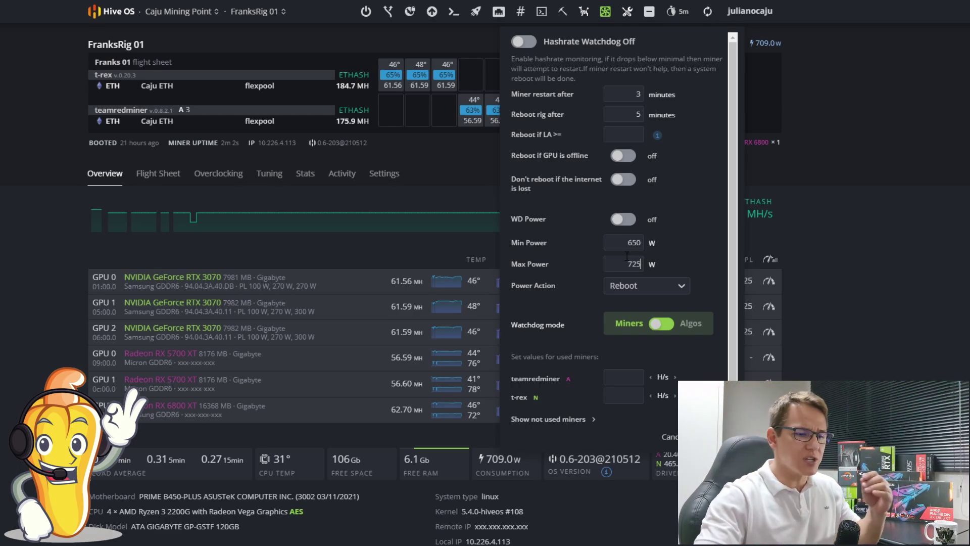
double_click(652, 245)
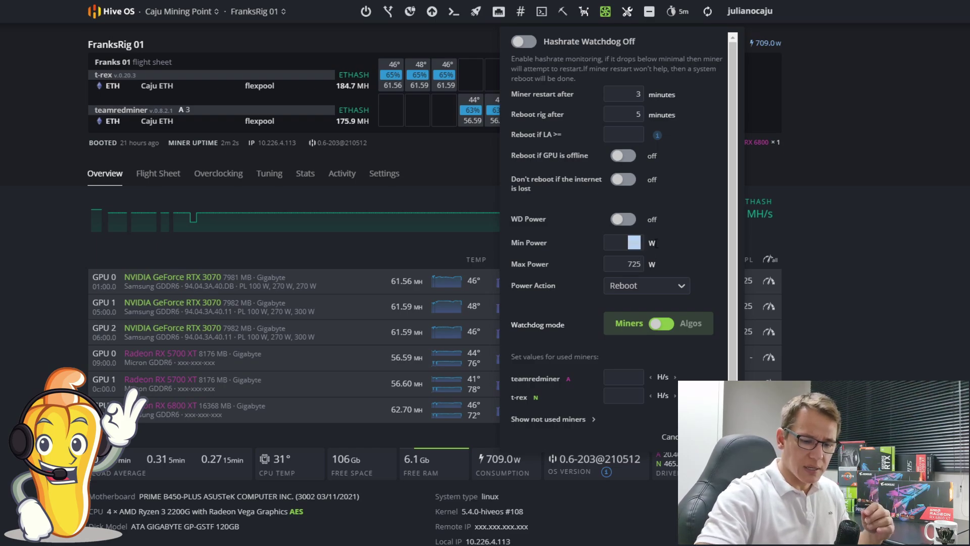
text(660)
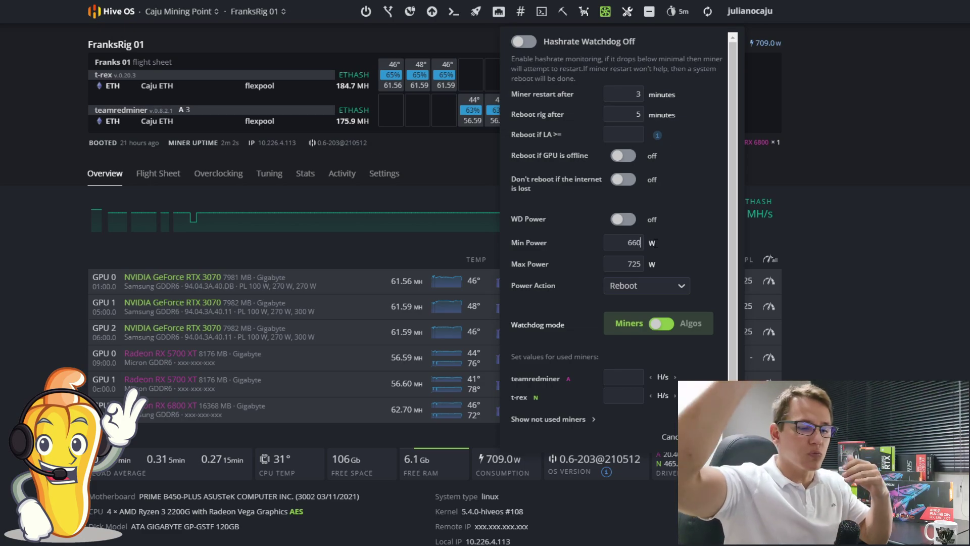
click(640, 288)
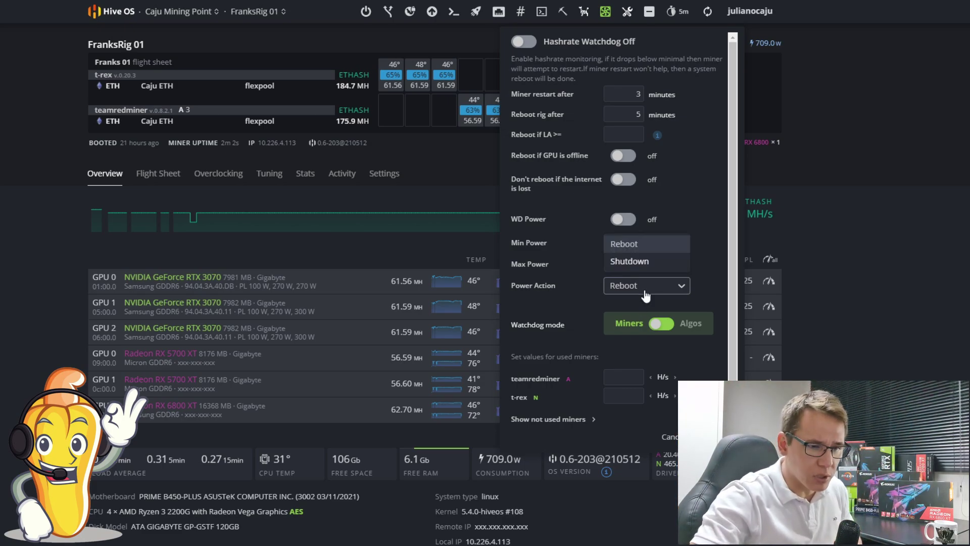
click(645, 291)
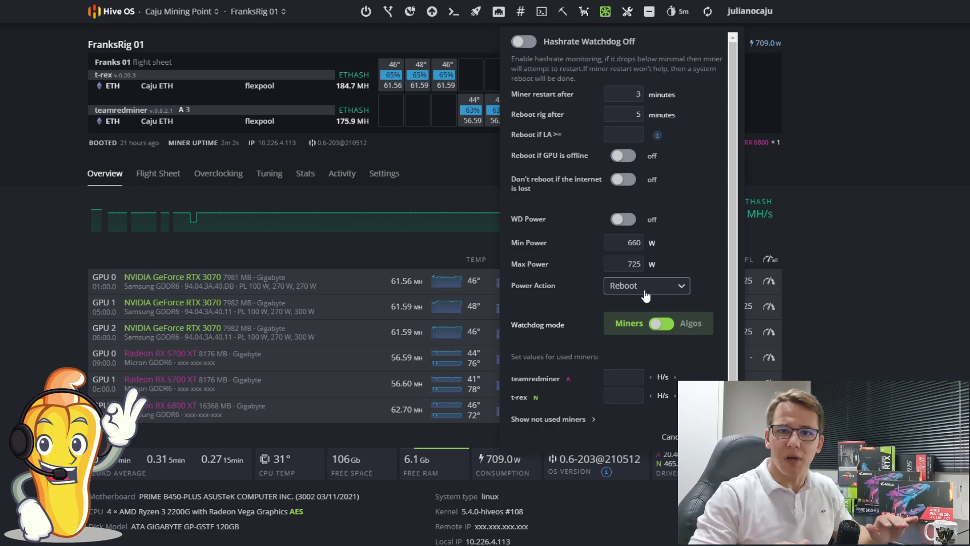
Change the Hashrate Watchdog threshold units for the teamredminer and t-rex miners to MH/s.
scroll(601, 282, down, 3)
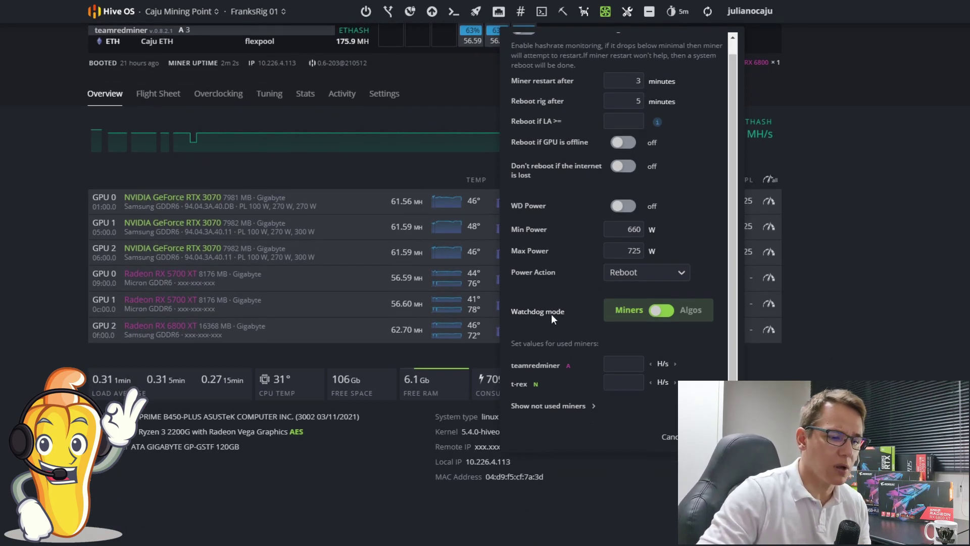
scroll(770, 360, up, 2)
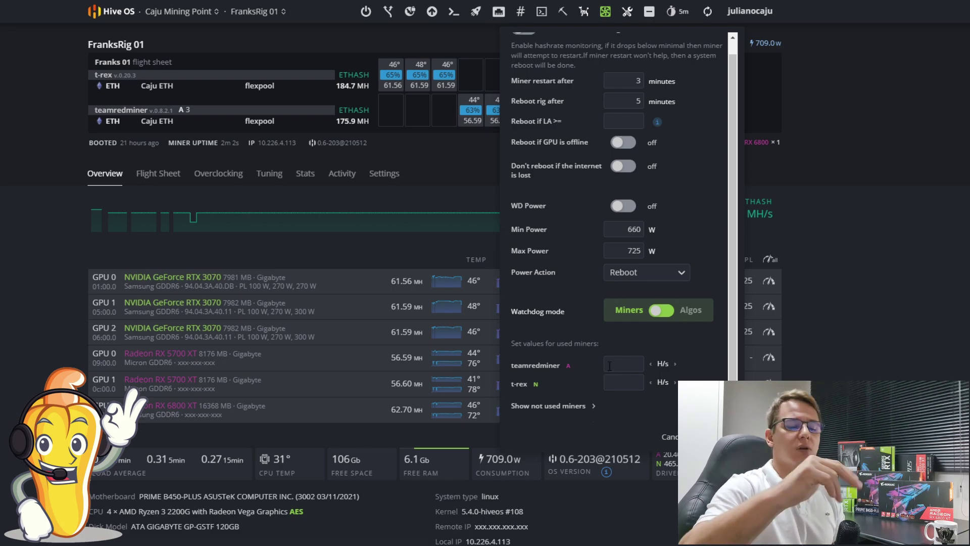
scroll(633, 360, down, 2)
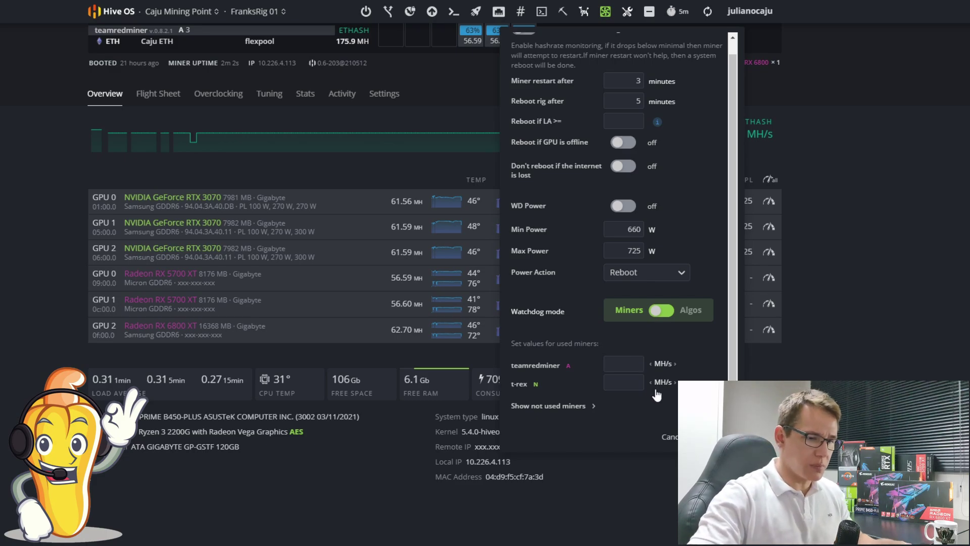
click(651, 364)
click(675, 364)
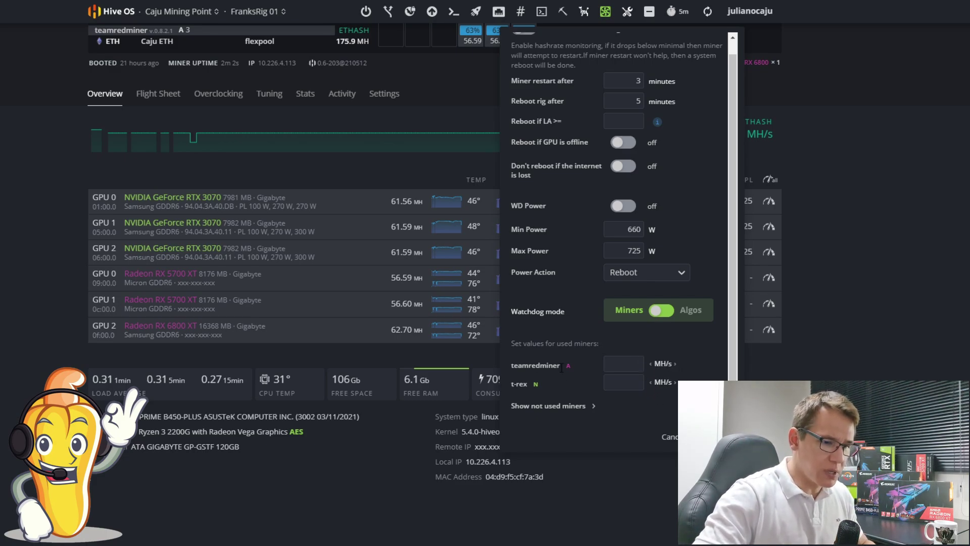
Set the watchdog's minimum hashrate for teamredminer to 175.9 MH/s.
scroll(303, 228, up, 2)
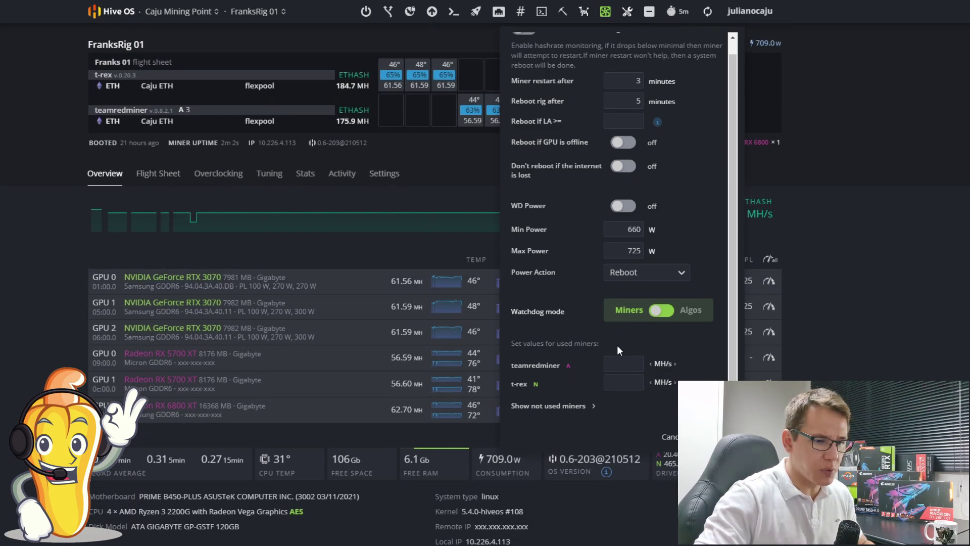
click(619, 361)
text(75)
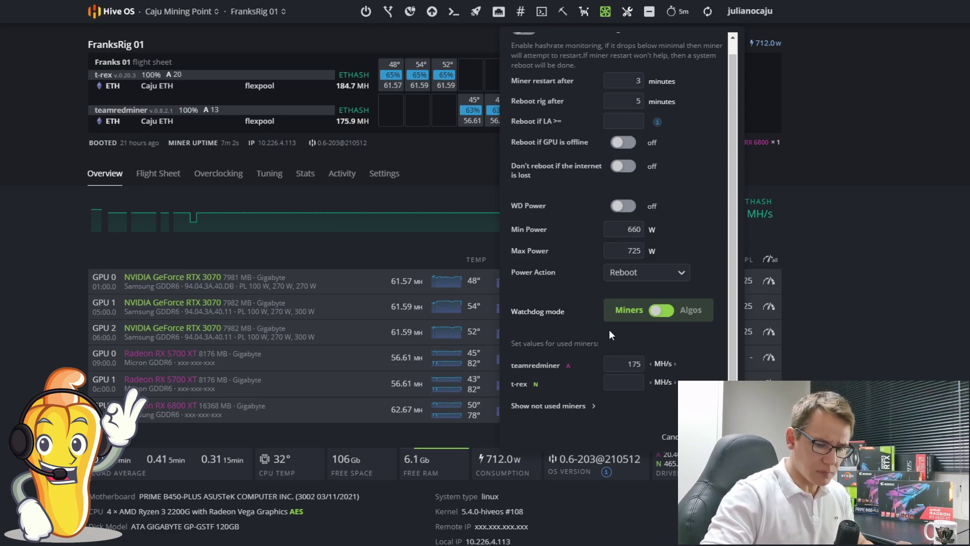
text(.9)
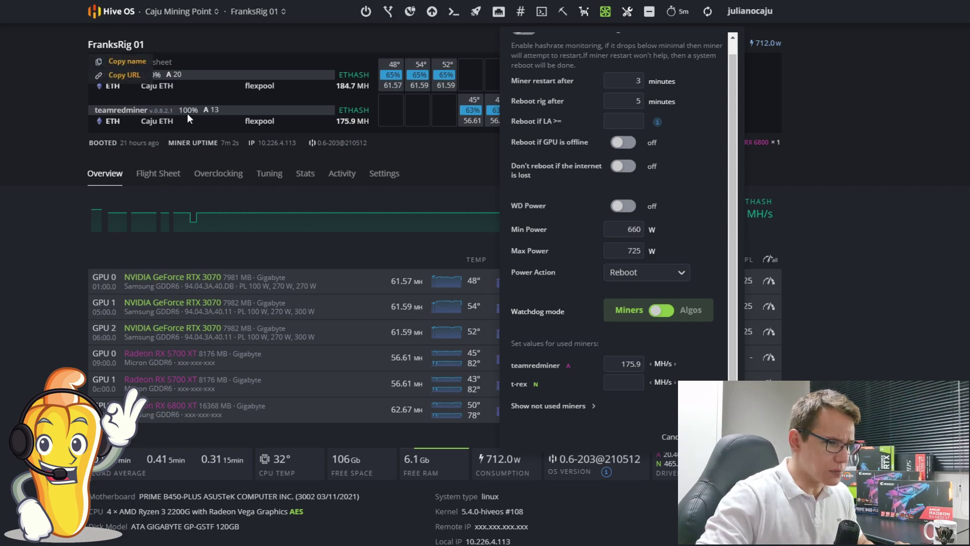
Set the watchdog's minimum hashrate for t-rex to 184.7 MH/s and apply the Hashrate Watchdog settings to the rig.
click(624, 380)
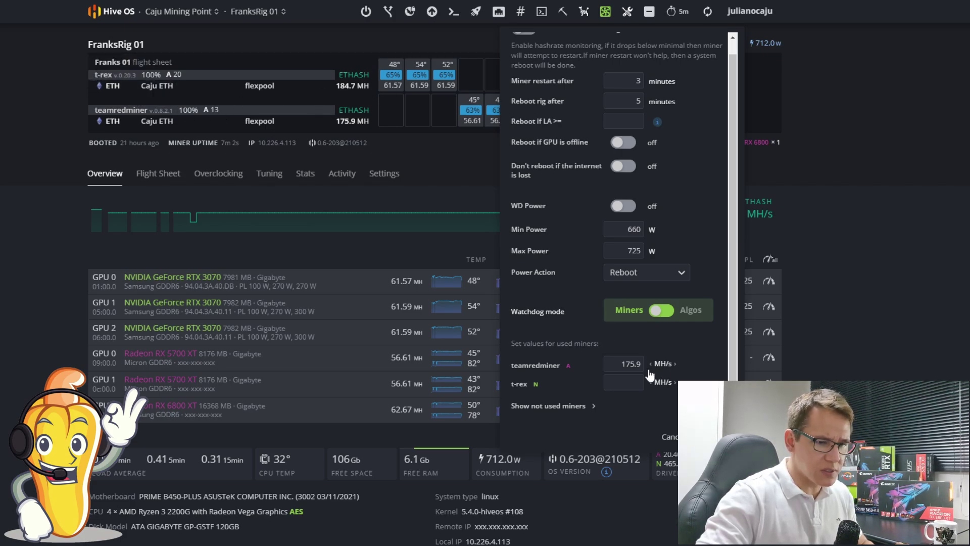
text(184.7)
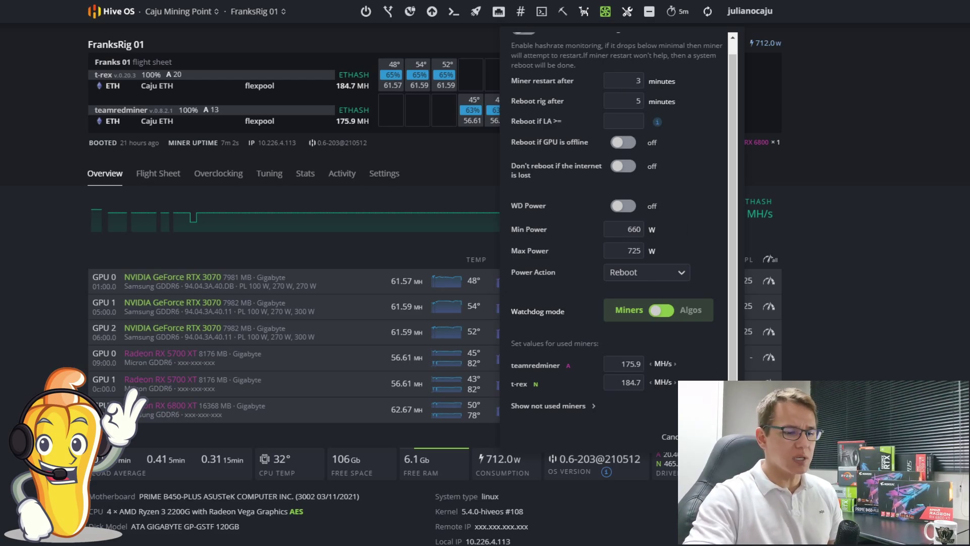
key(Return)
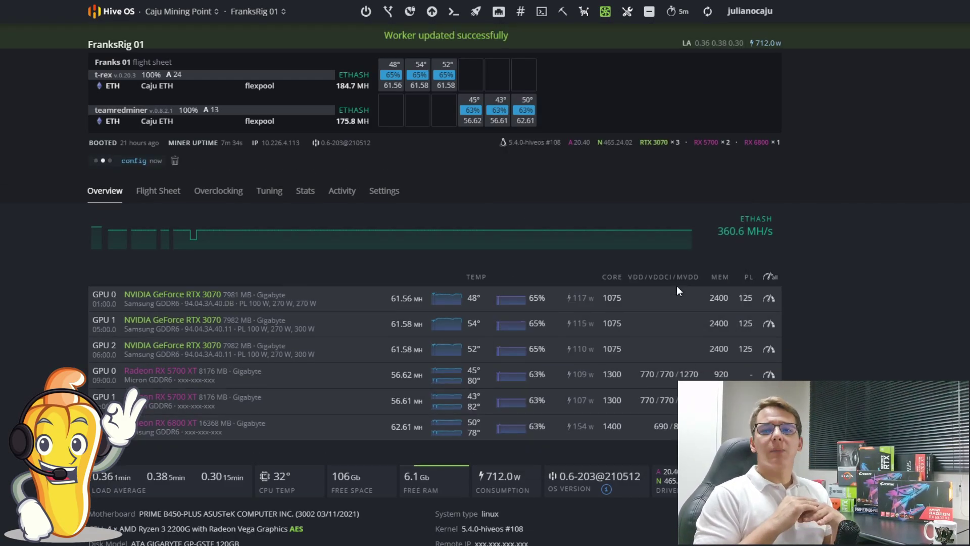